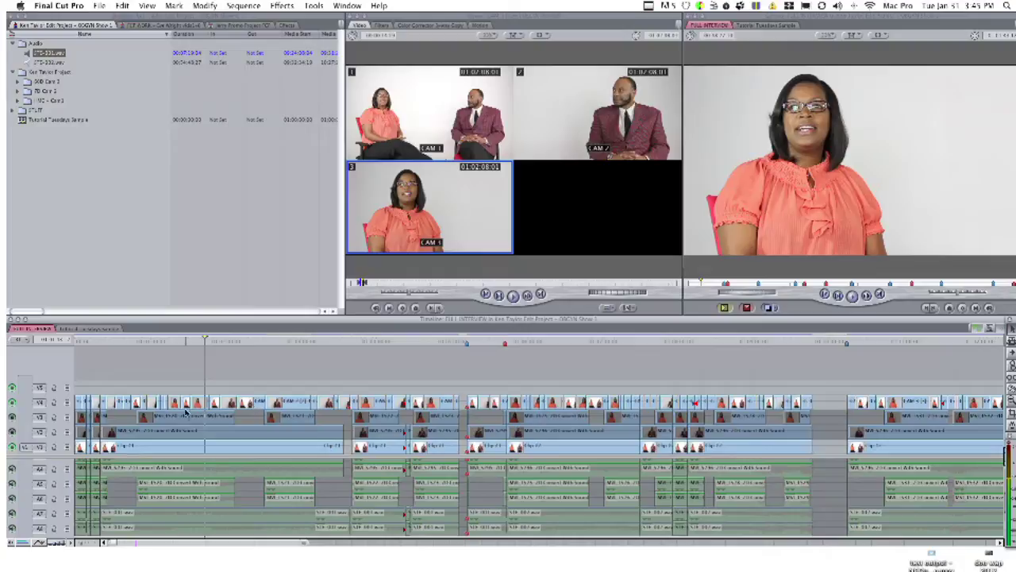
- Open the empty Tutorial Tuesdays Sample sequence and add Clip #1 at its start
scroll(270, 414, right, 5)
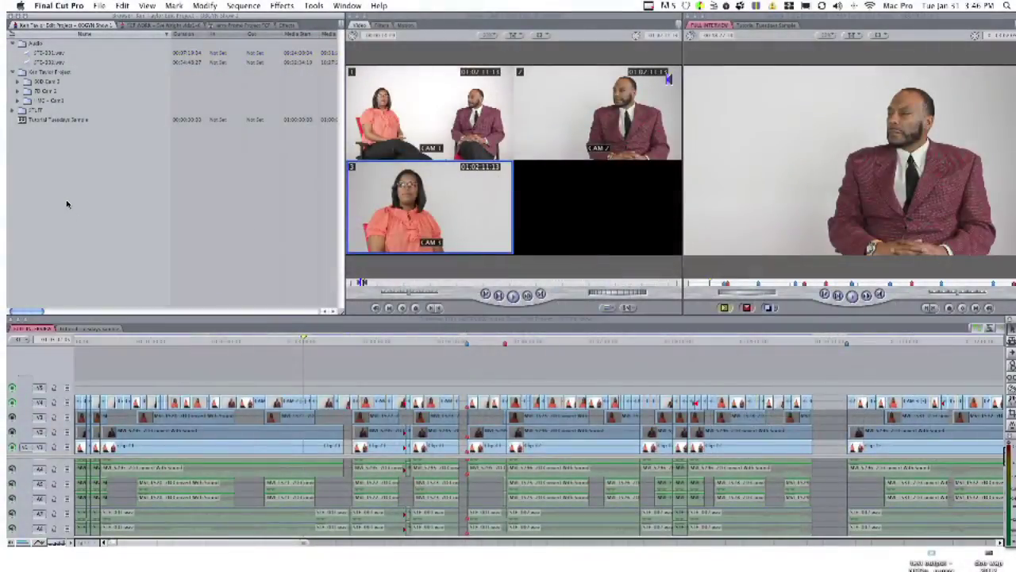
click(22, 119)
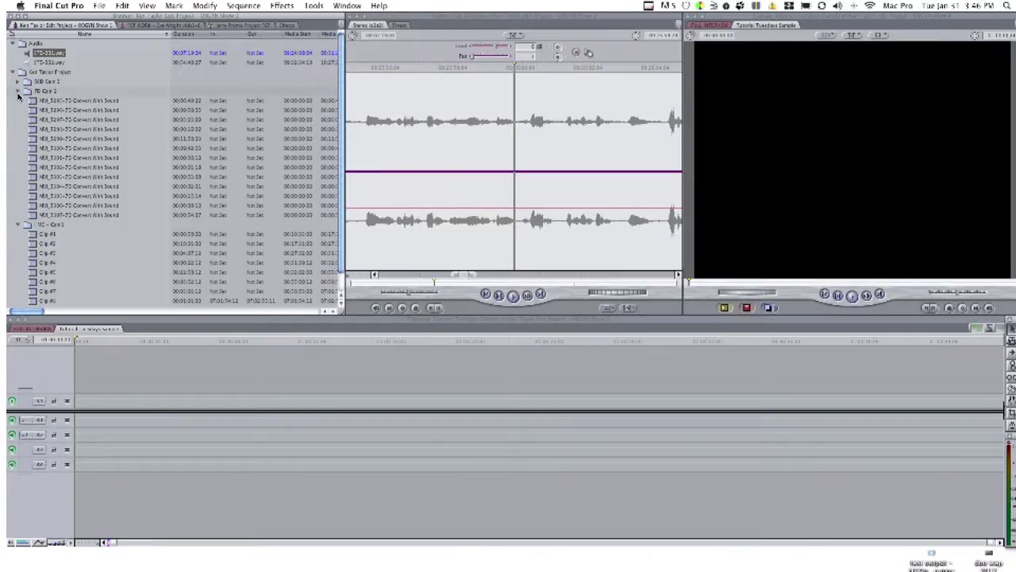
click(17, 81)
scroll(34, 114, down, 5)
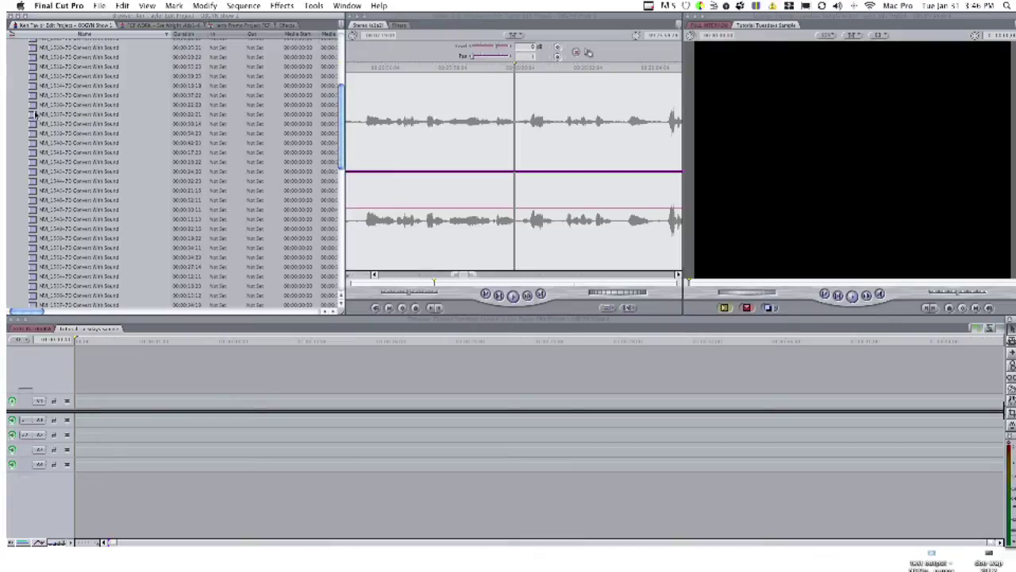
scroll(35, 113, down, 5)
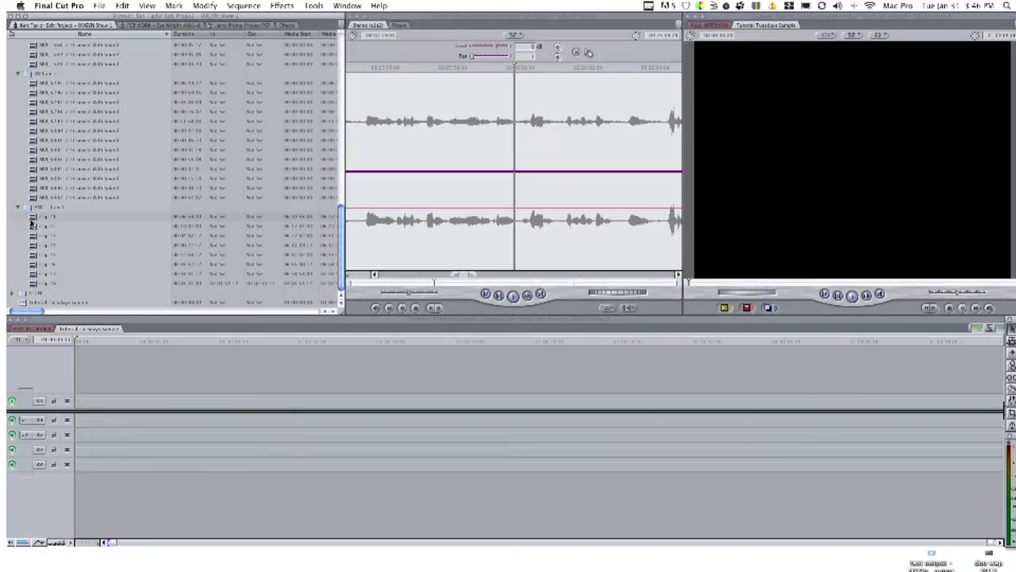
drag(32, 220, 78, 397)
click(35, 83)
- Add the MVI 5295 and MVI 1519 camera clips and the STE-001.wav recording to the sequence
drag(35, 85, 79, 389)
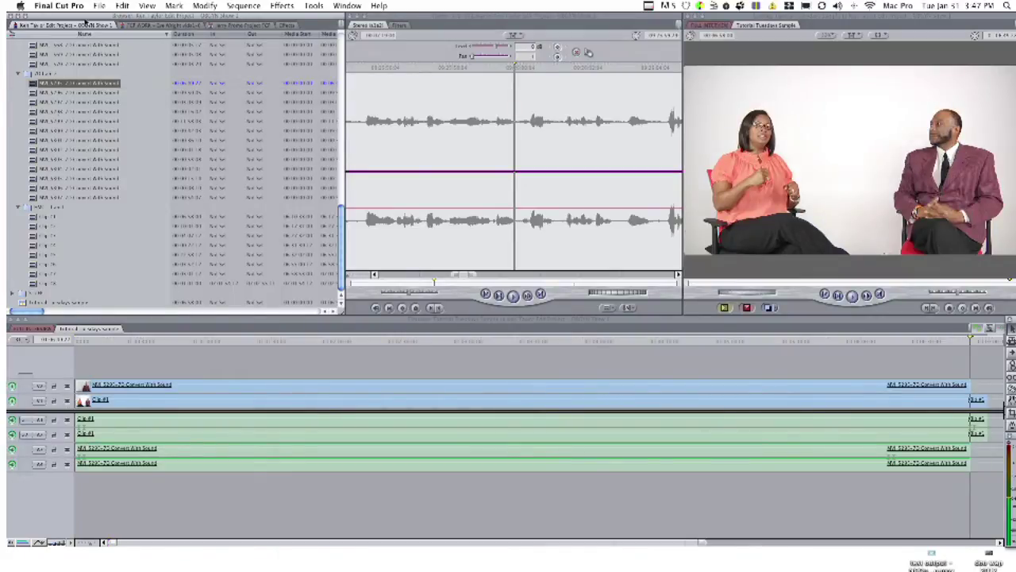
scroll(58, 111, up, 10)
scroll(57, 111, up, 5)
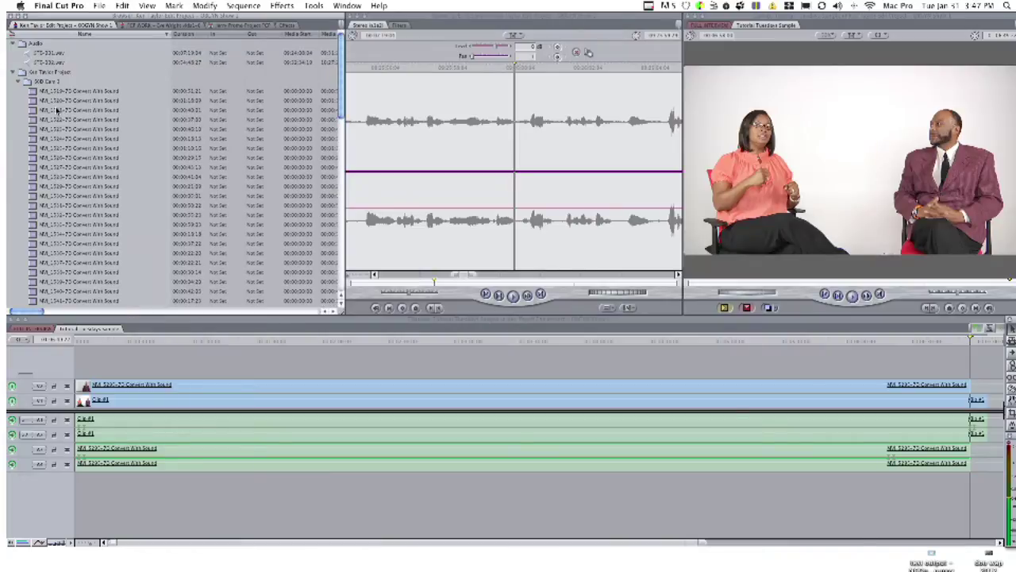
click(34, 91)
drag(32, 92, 80, 375)
scroll(26, 56, up, 1)
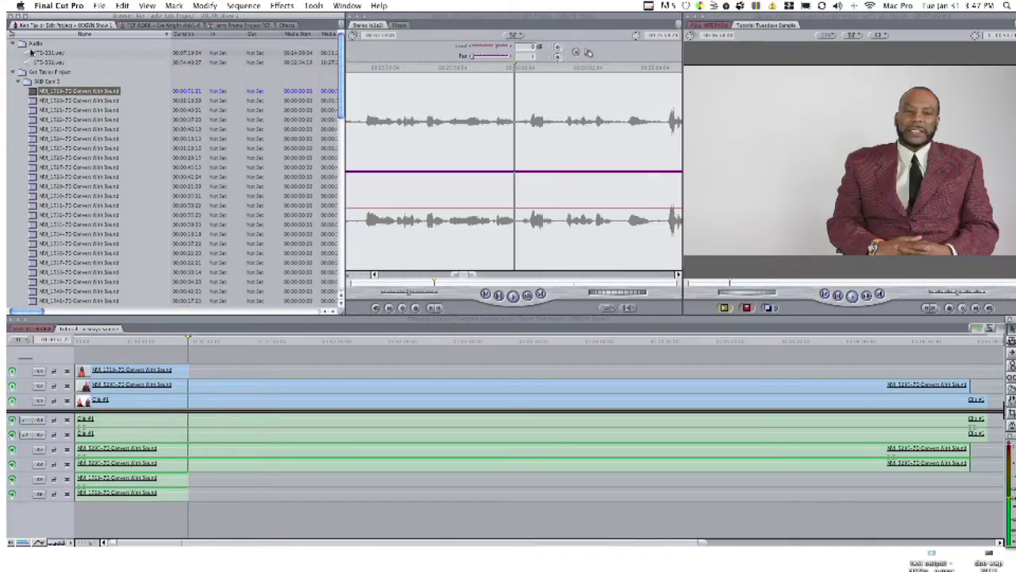
drag(29, 55, 81, 513)
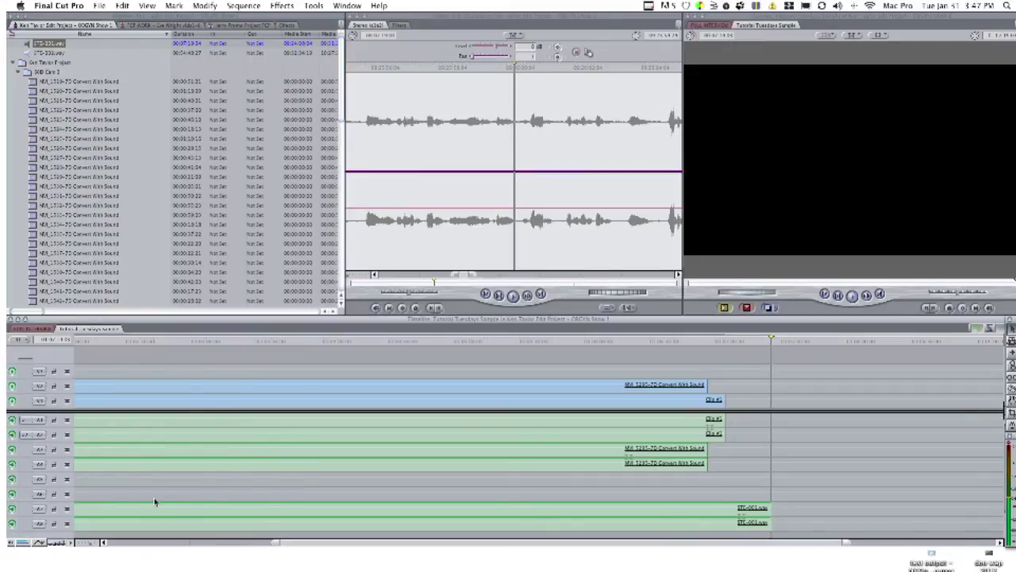
- Fit the sequence to view and inspect the clips on V2, V3 and audio tracks A3–A8
key(shift+z)
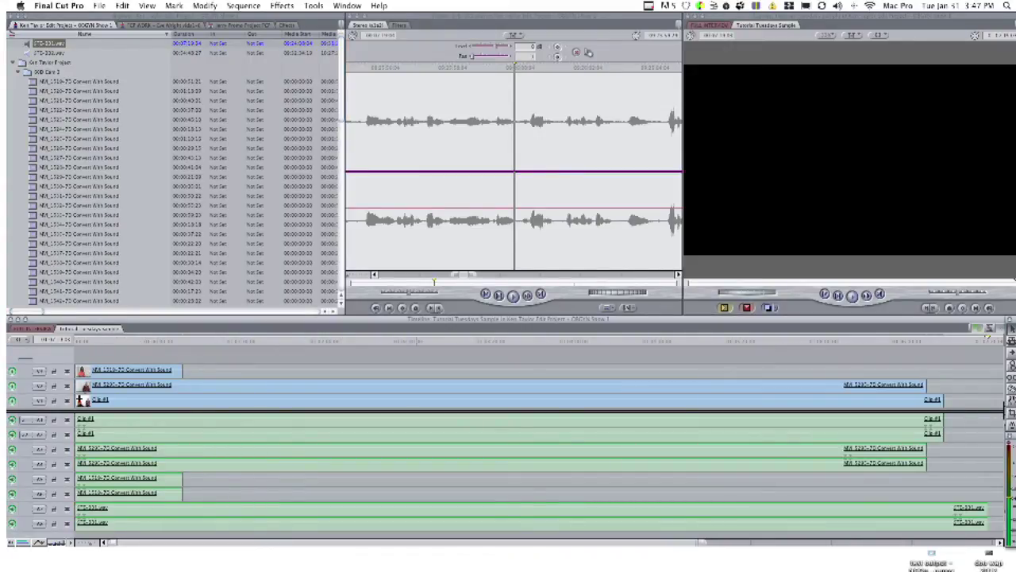
click(84, 385)
click(84, 370)
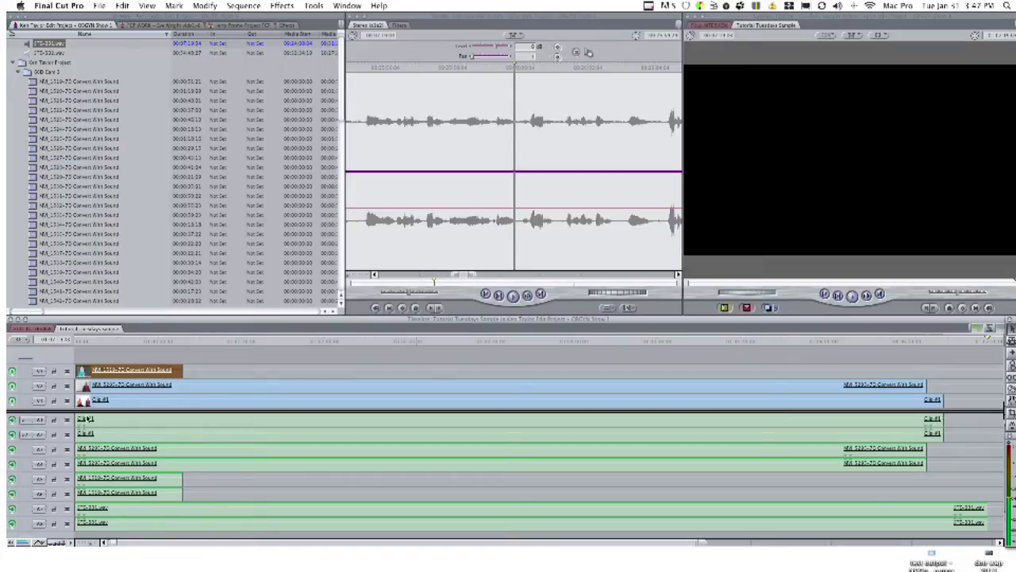
click(82, 454)
click(81, 481)
click(84, 512)
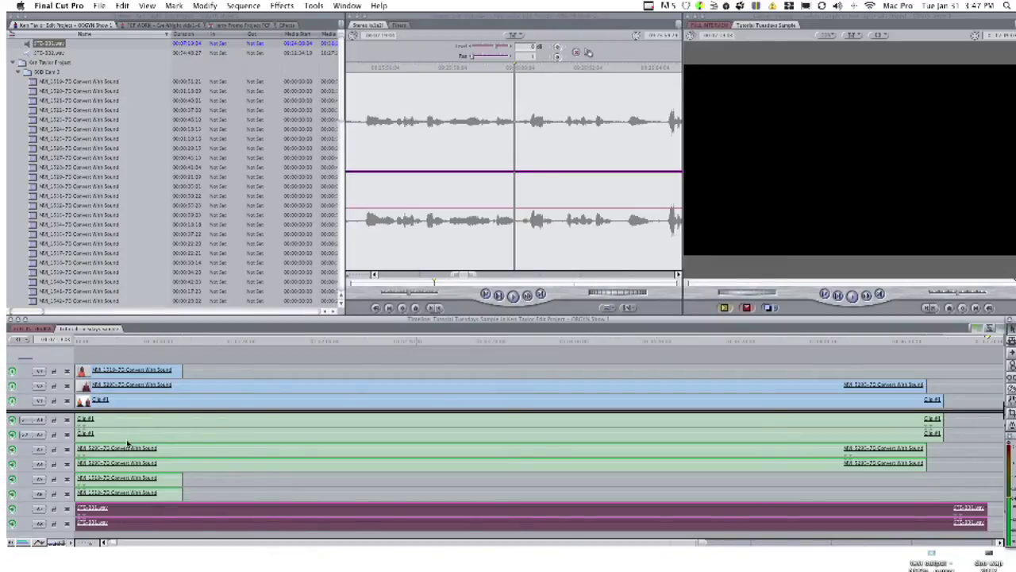
- Play the unsynced sequence from near its start, then switch to PluralEyes
click(116, 339)
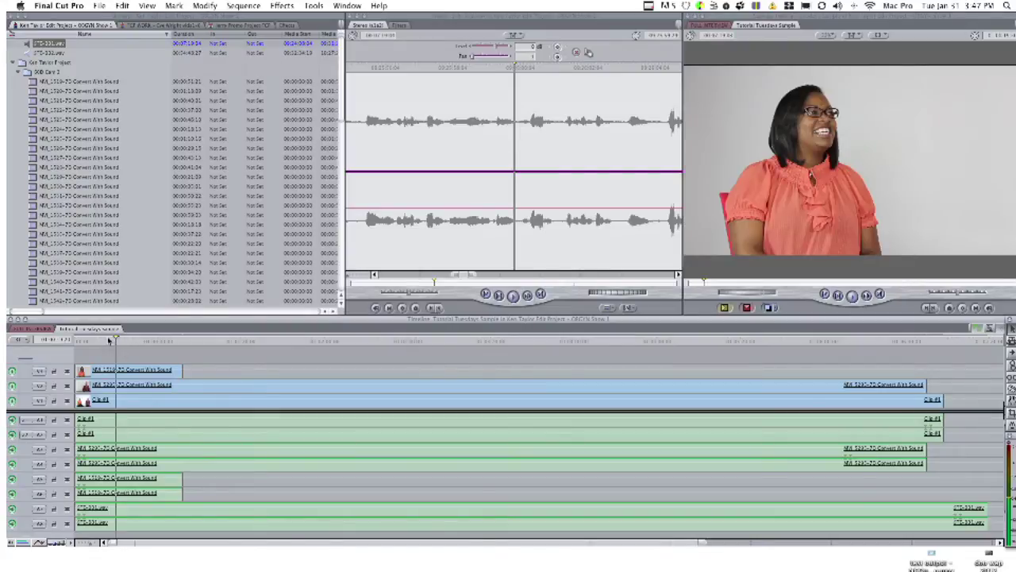
click(108, 340)
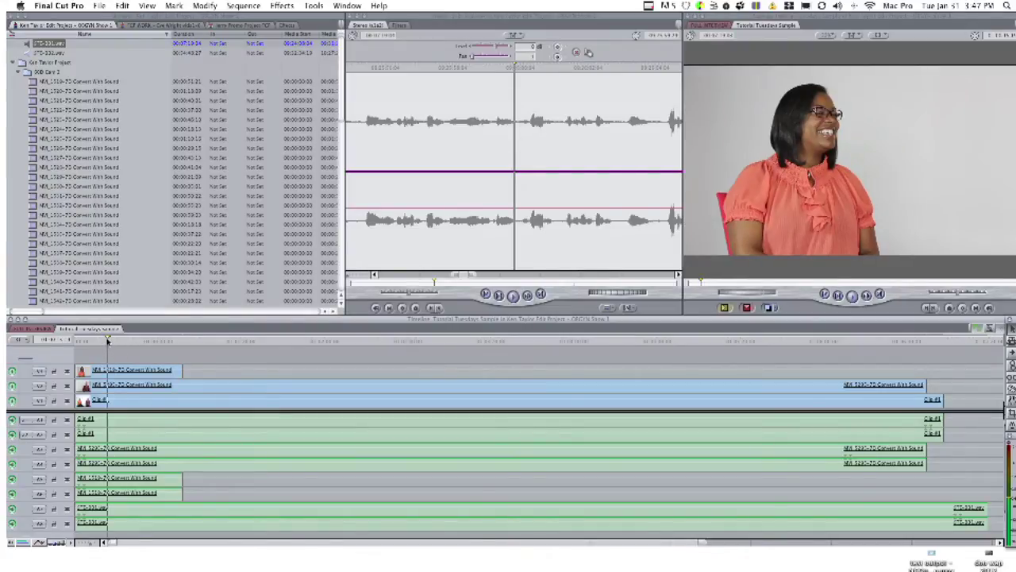
key(space)
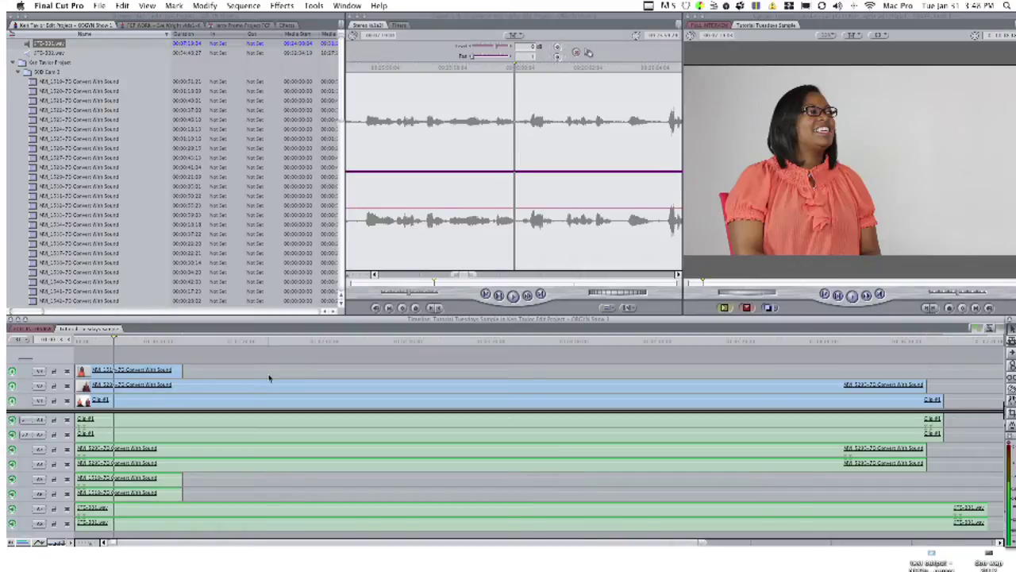
key(super+Tab)
key(super+Tab)
key(super+Tab)
key(super+Tab)
key(super+Tab)
key(super+Tab)
key(super+Tab)
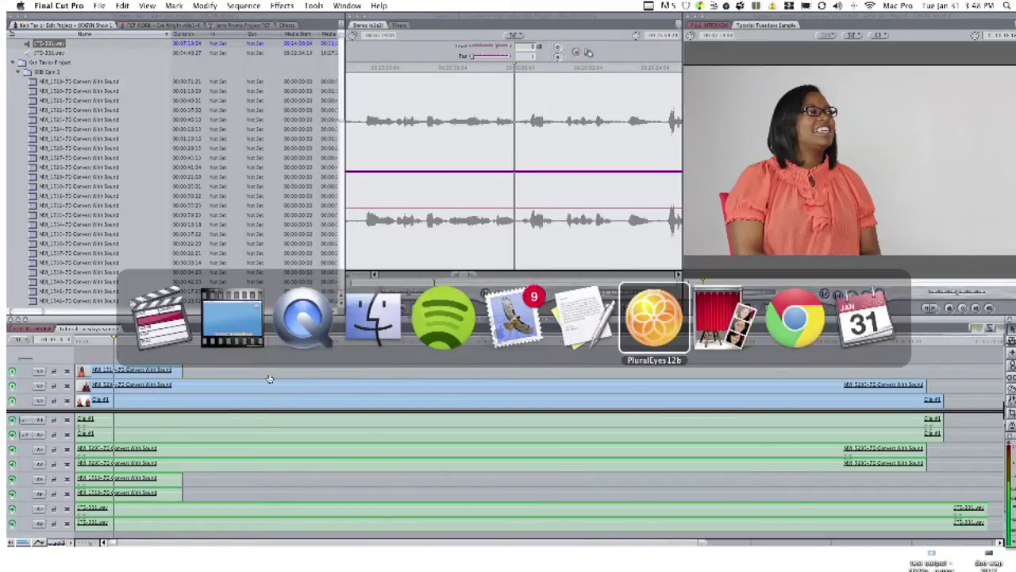
- Dismiss the update notice and target the OBGYN Show 1 project's Tutorial Tuesdays Sample sequence
click(578, 308)
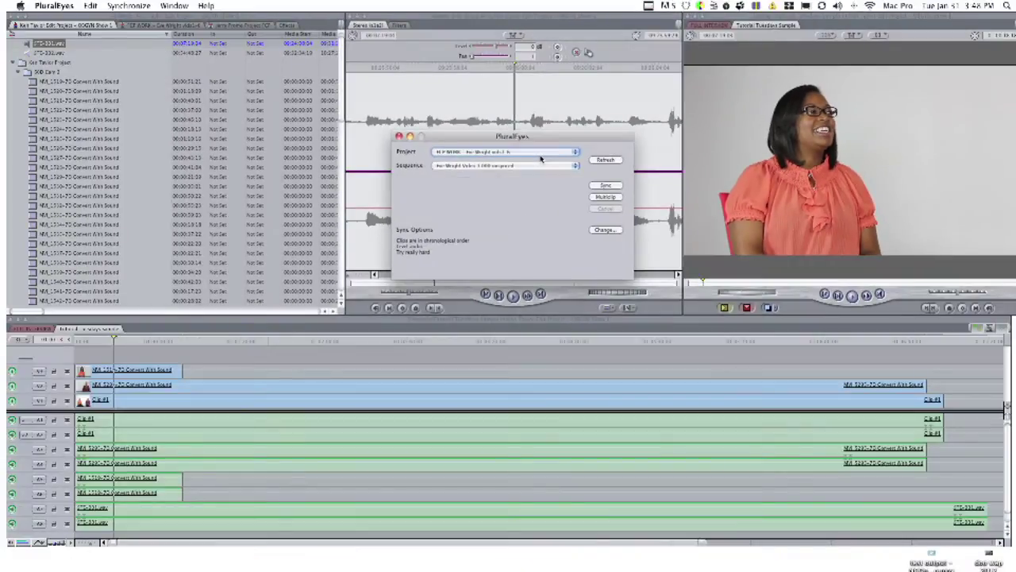
click(522, 154)
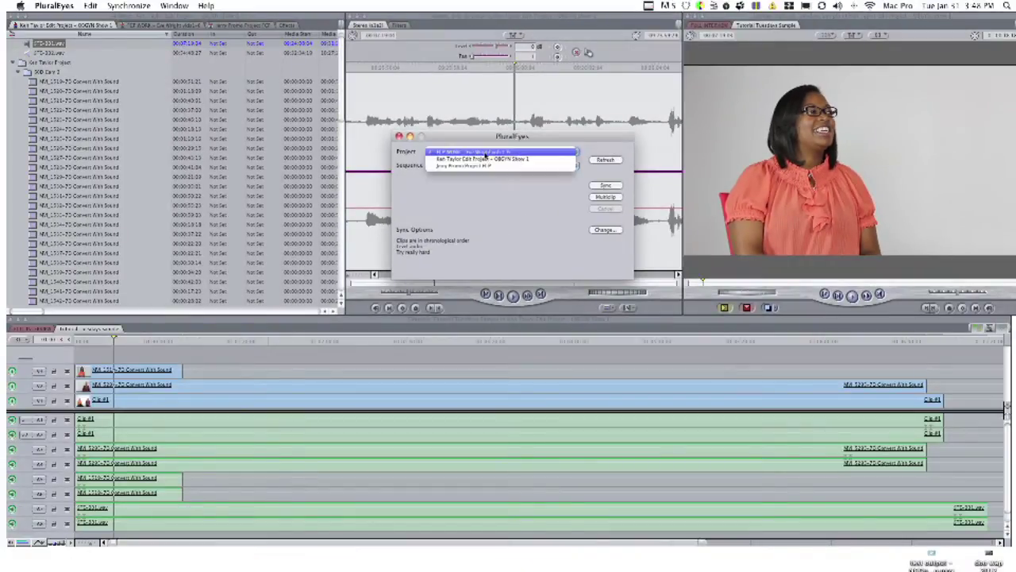
click(515, 160)
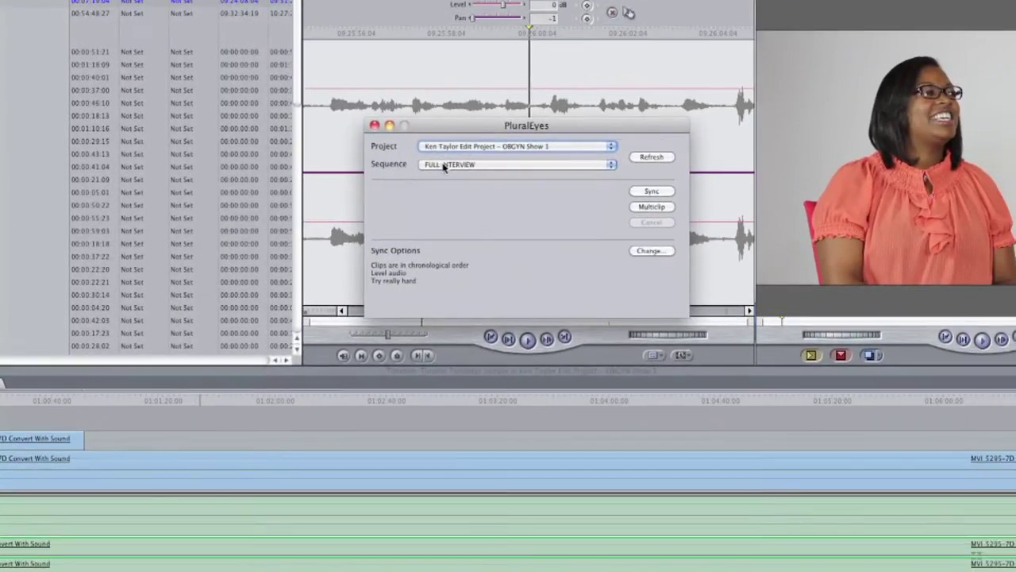
click(435, 167)
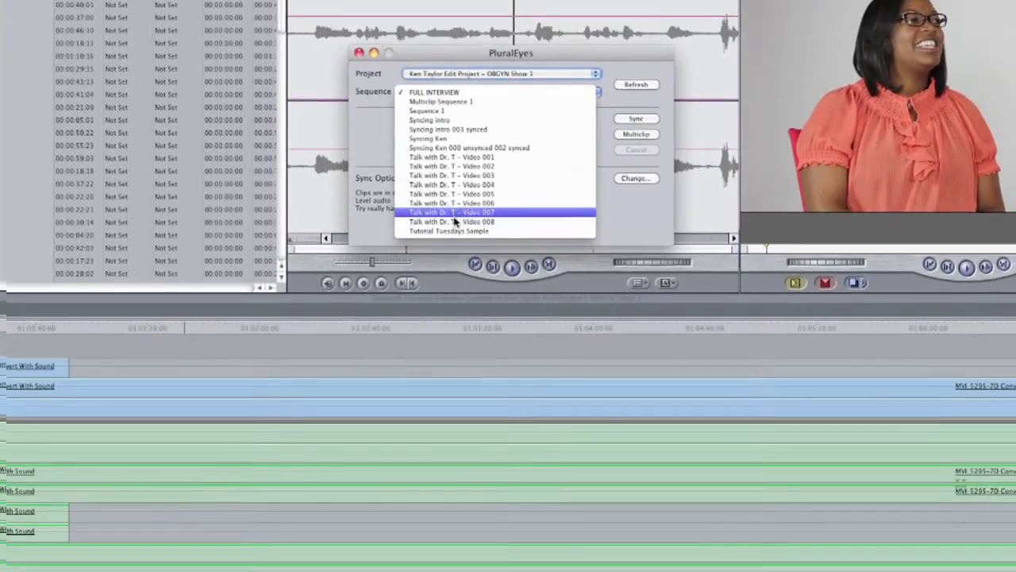
click(455, 227)
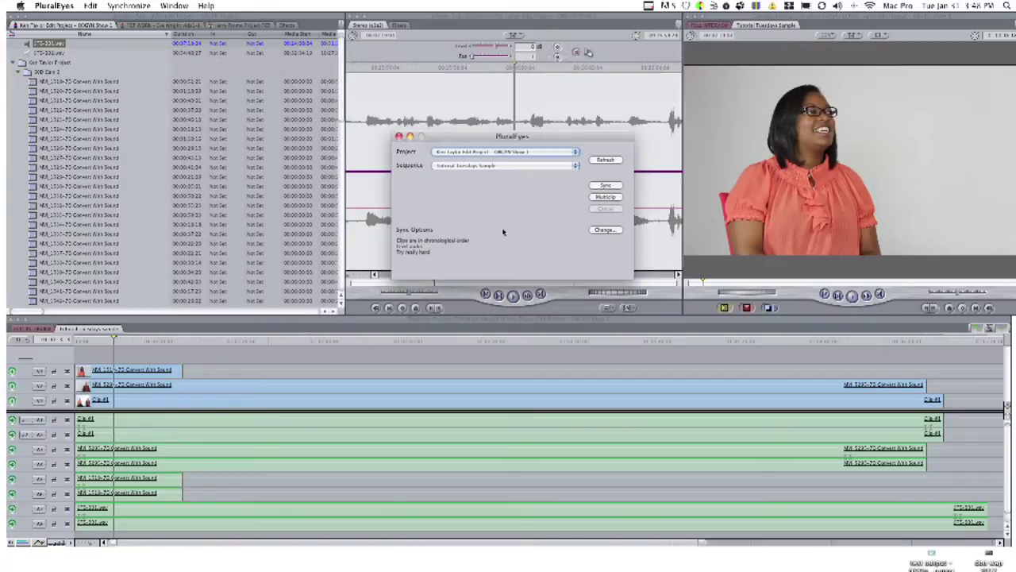
click(601, 230)
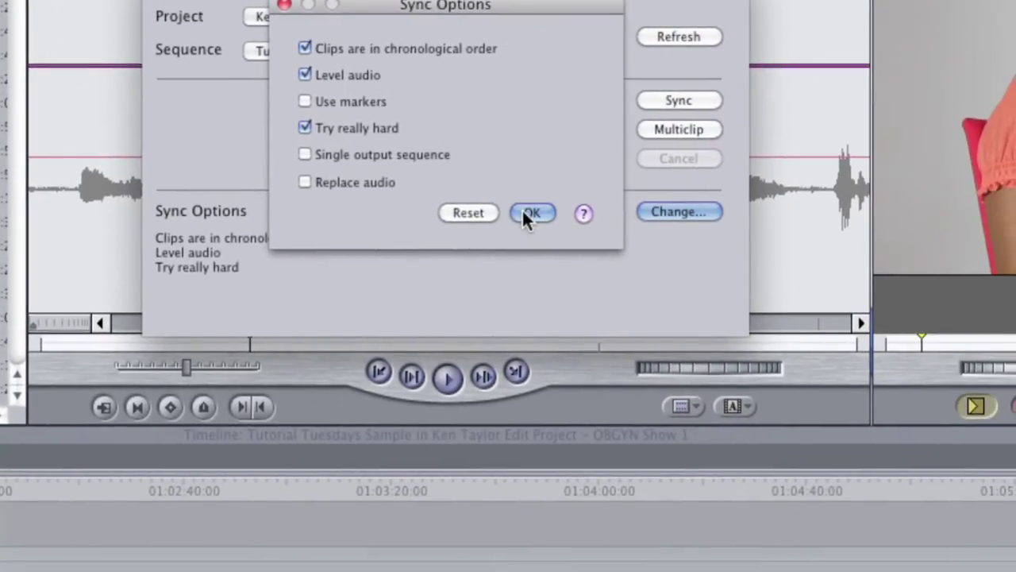
click(525, 213)
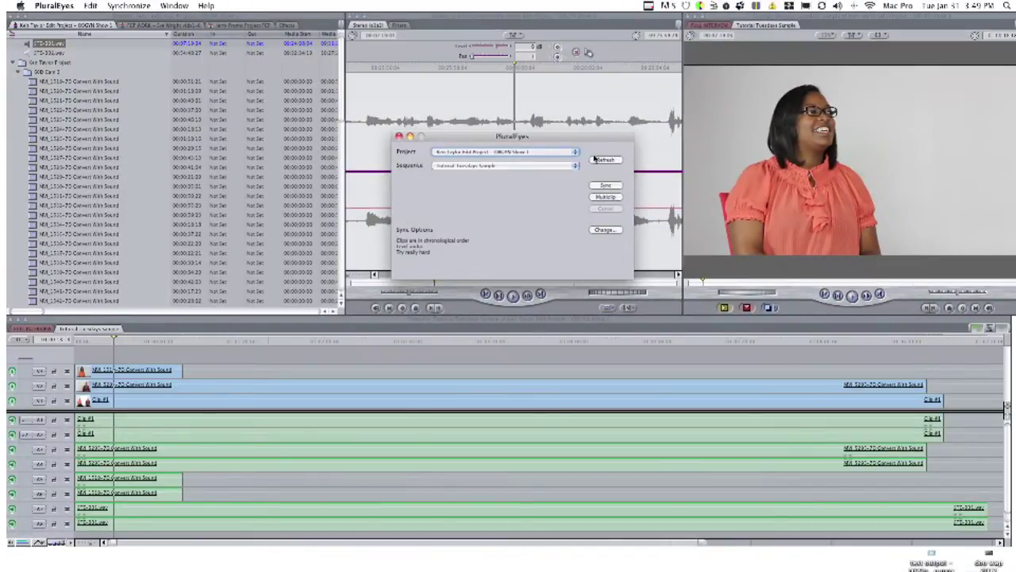
- Run the PluralEyes sync, then bring Final Cut Pro to the front once it finishes
click(607, 187)
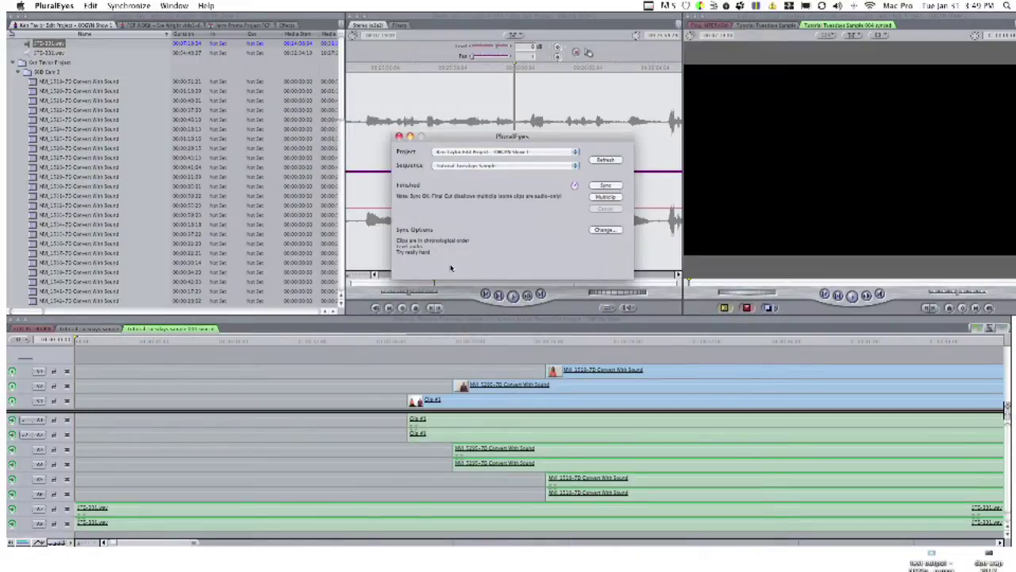
click(344, 359)
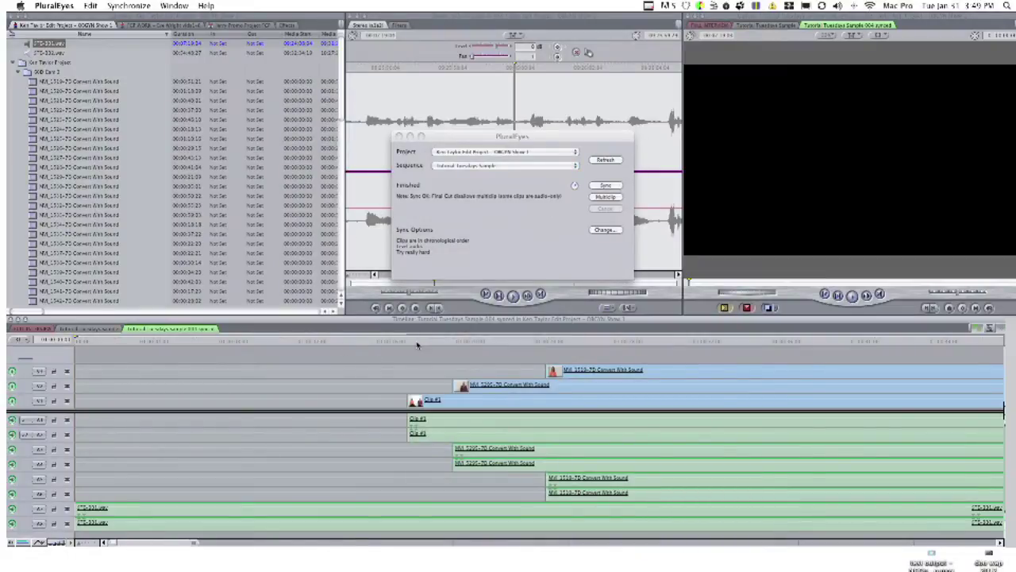
click(417, 344)
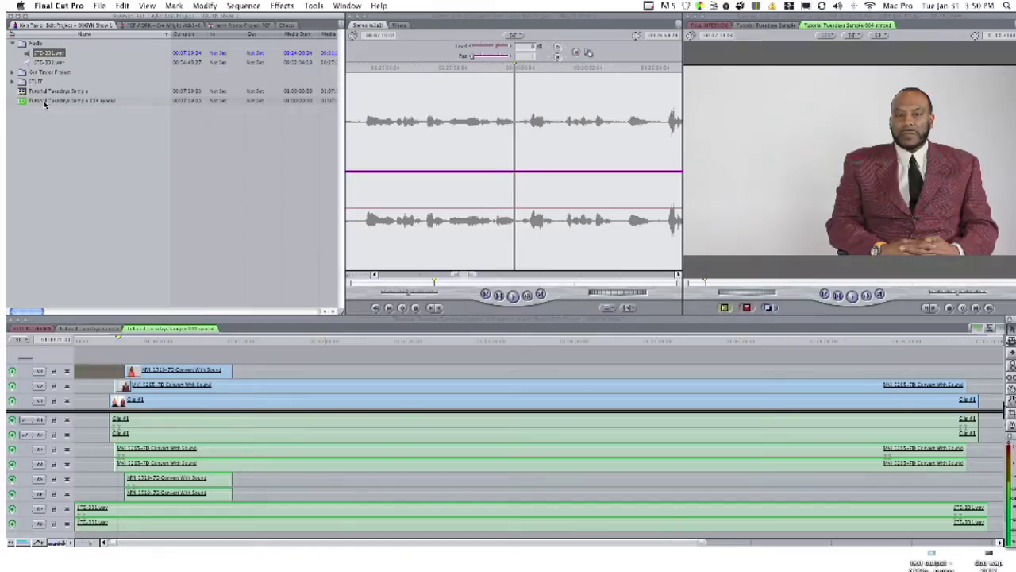
click(141, 340)
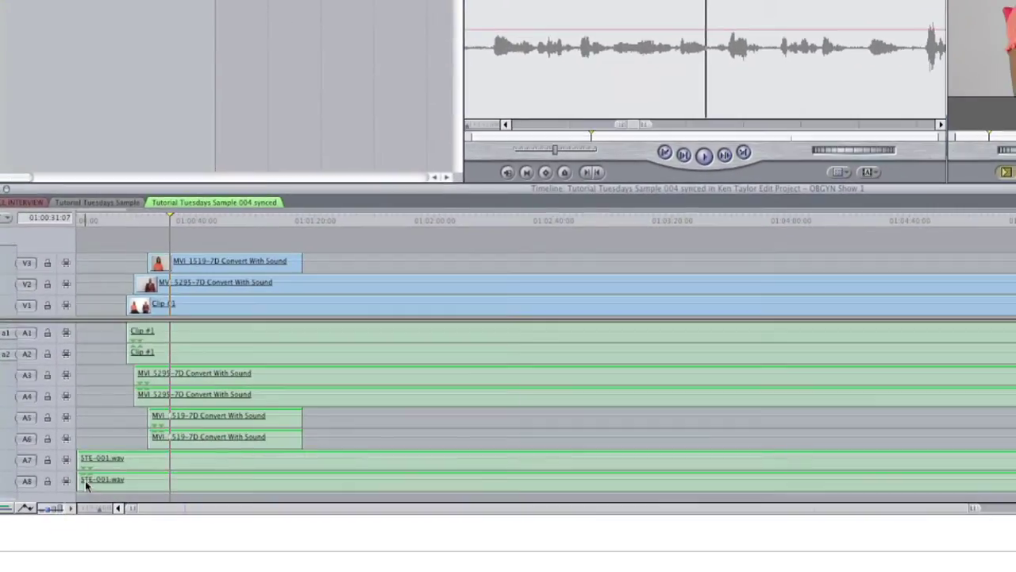
click(85, 480)
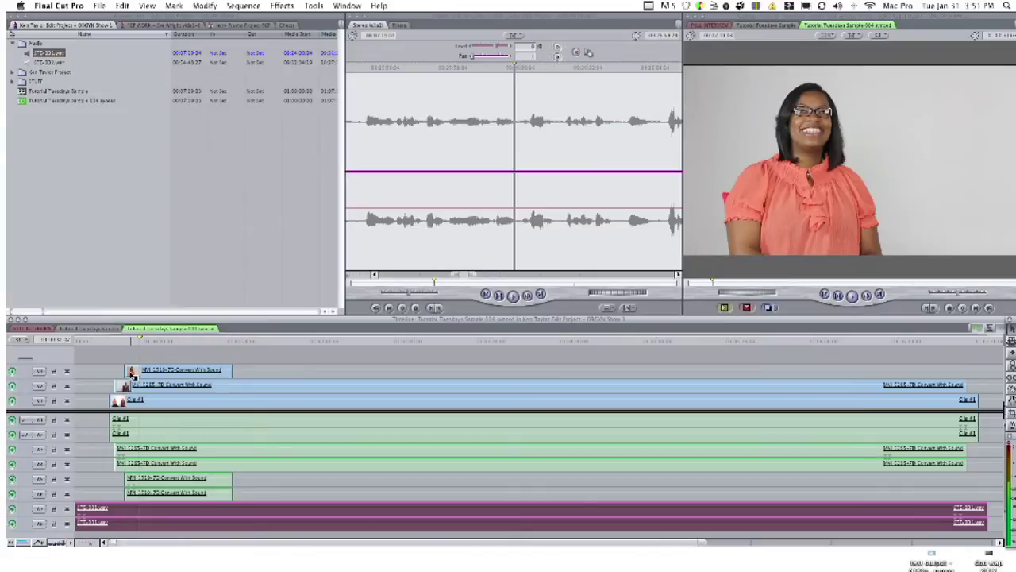
- Deselect the clips and solo STE-001.wav tracks A7 and A8, muting camera audio A1–A6
click(119, 364)
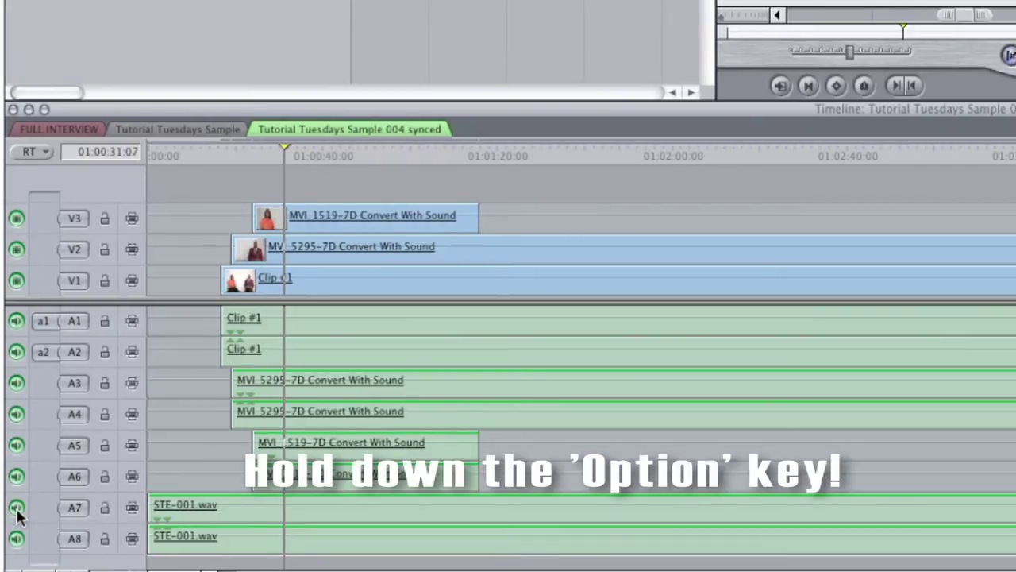
alt+click(17, 508)
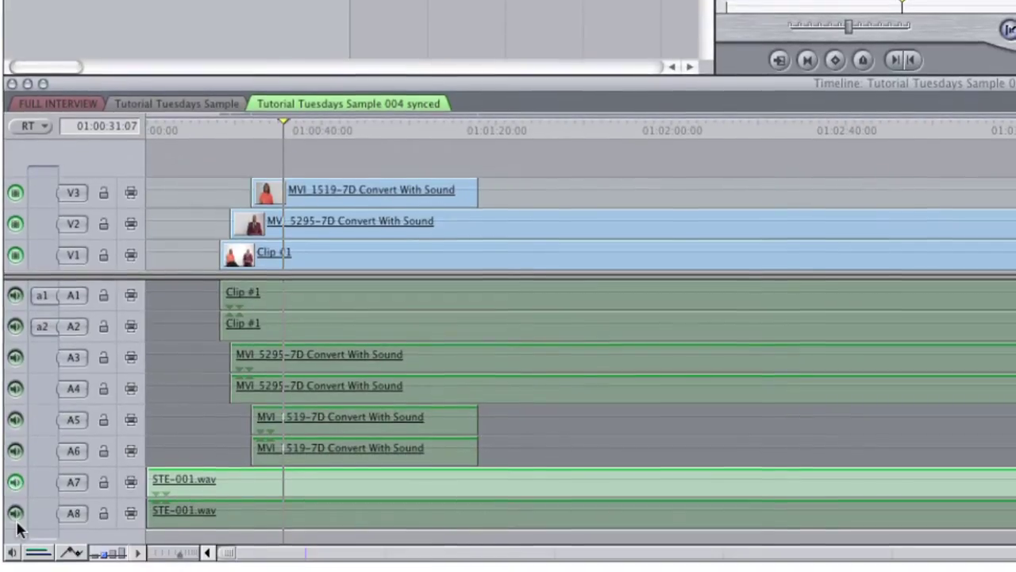
click(17, 538)
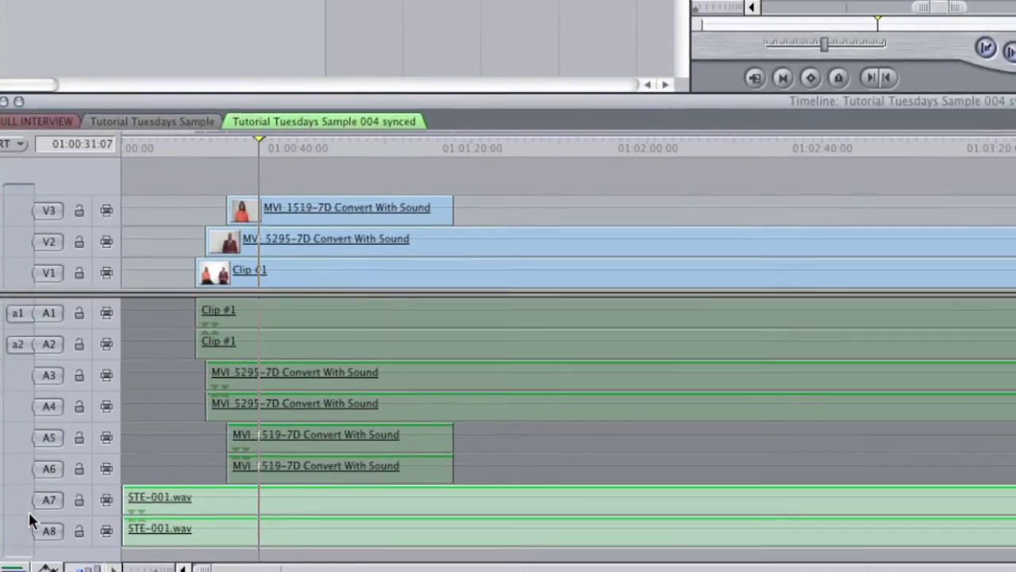
scroll(55, 524, down, 1)
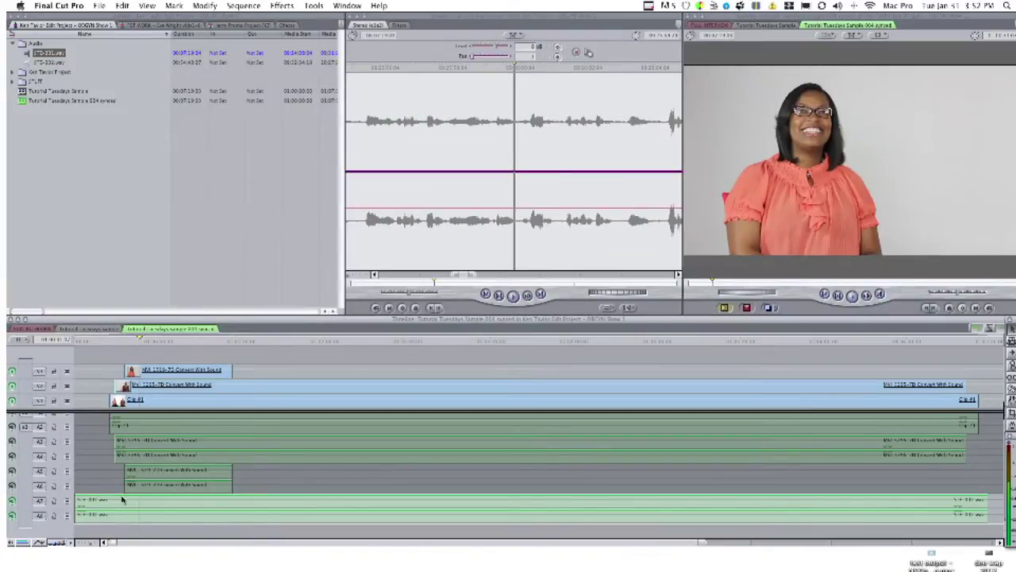